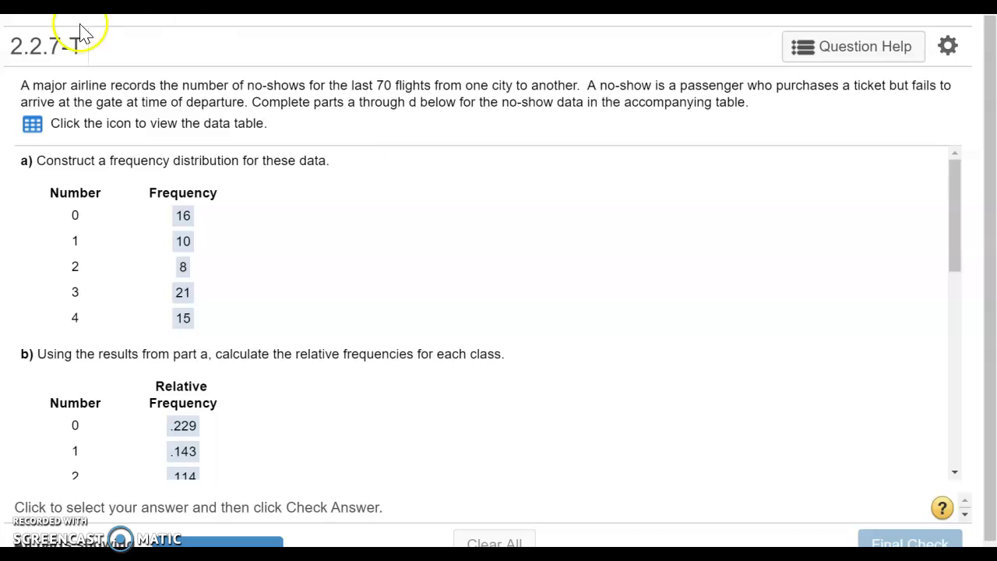
- Open the question's no-shows data table and load its data into StatCrunch
left_click(33, 125)
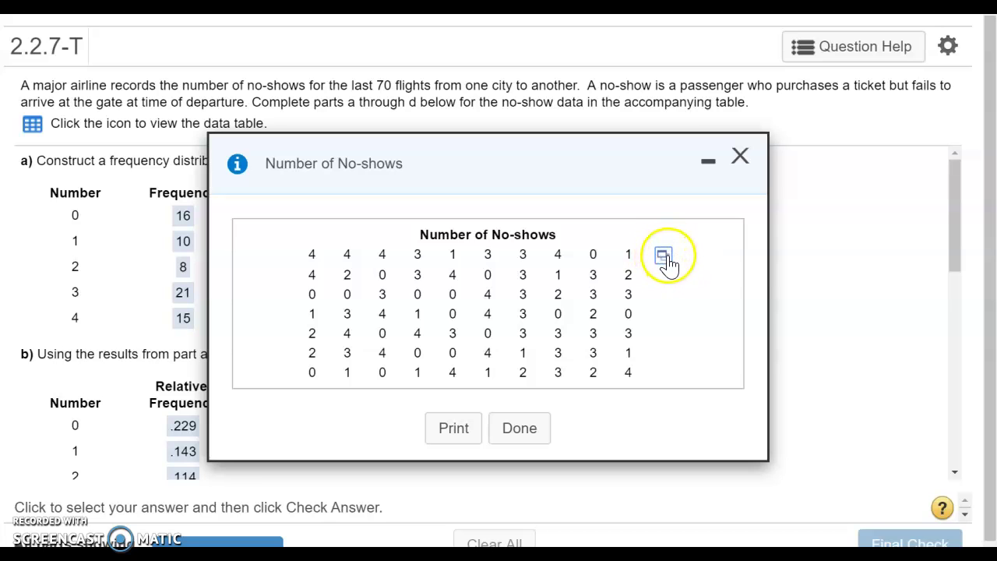
left_click(664, 256)
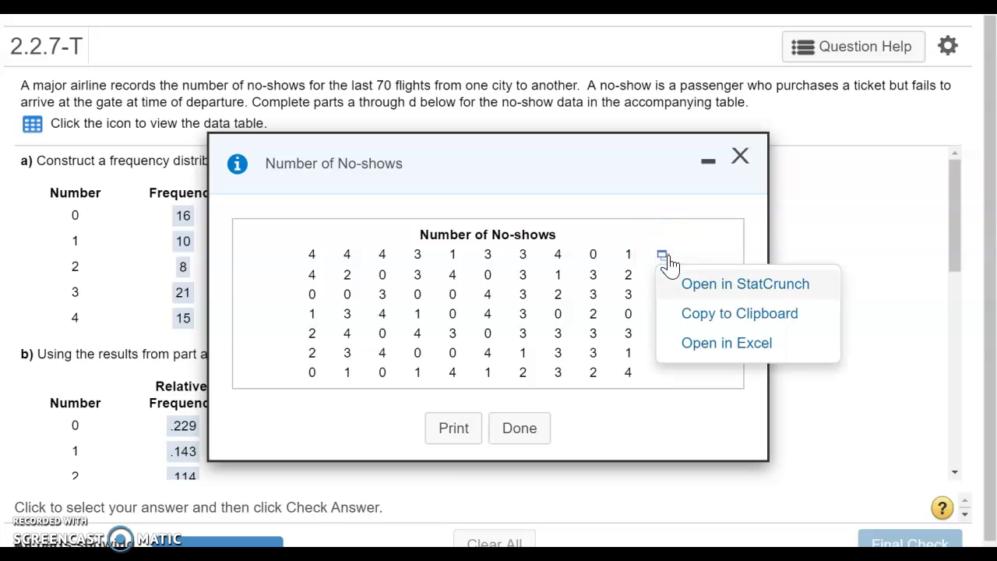
left_click(702, 285)
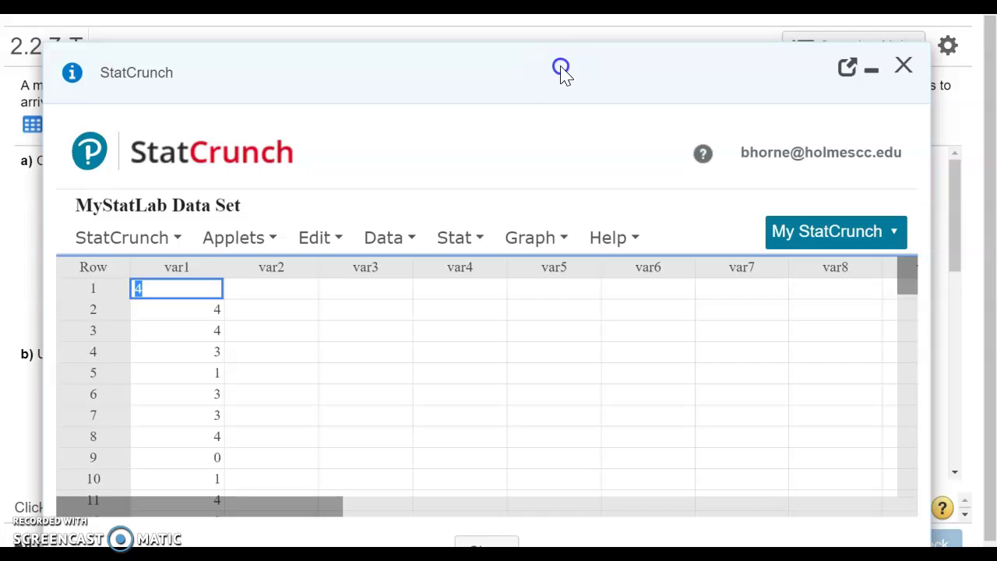
left_click_drag(561, 69, 557, 50)
- Start a new histogram in StatCrunch and choose var1 as its data column
left_click(221, 227)
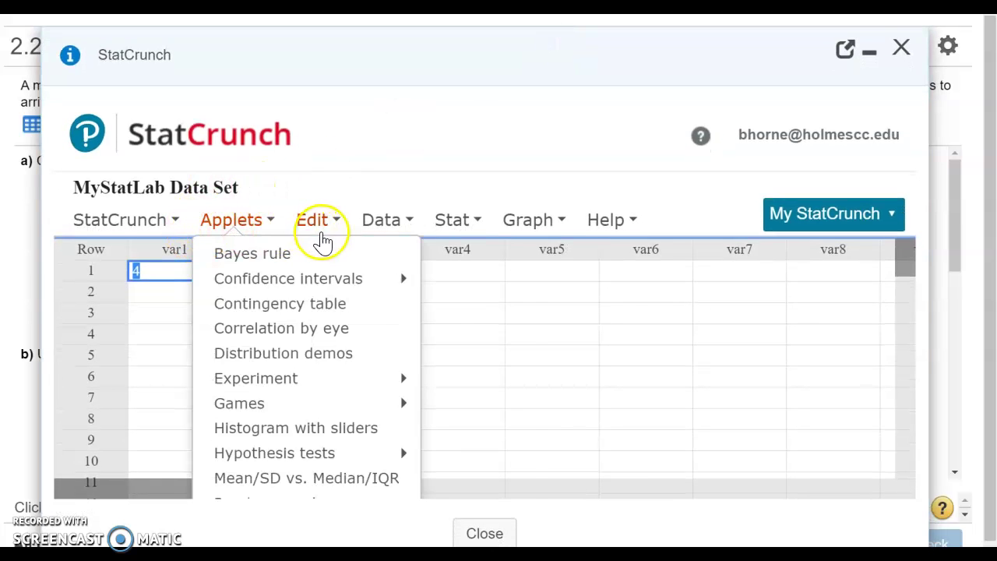
left_click(519, 224)
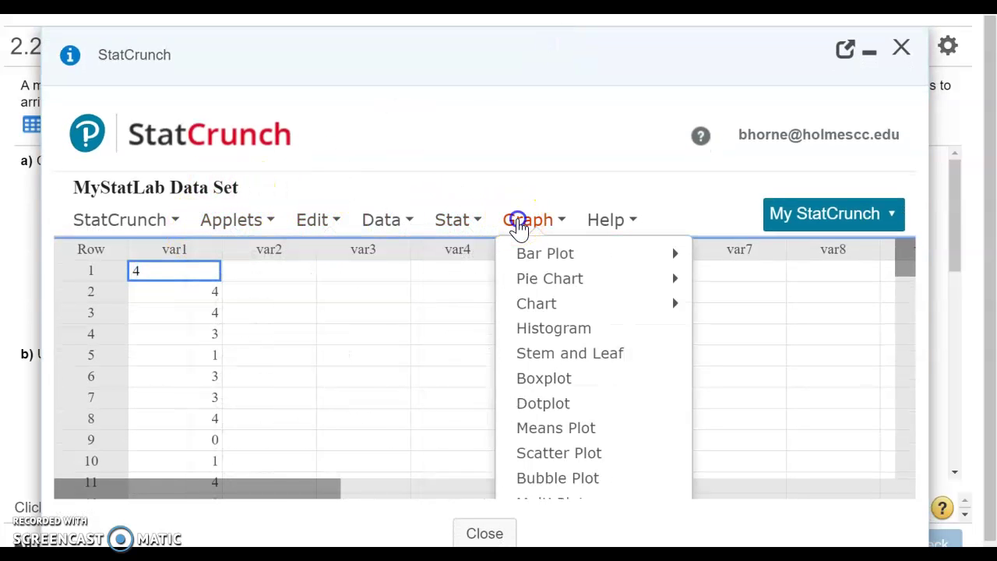
left_click(527, 220)
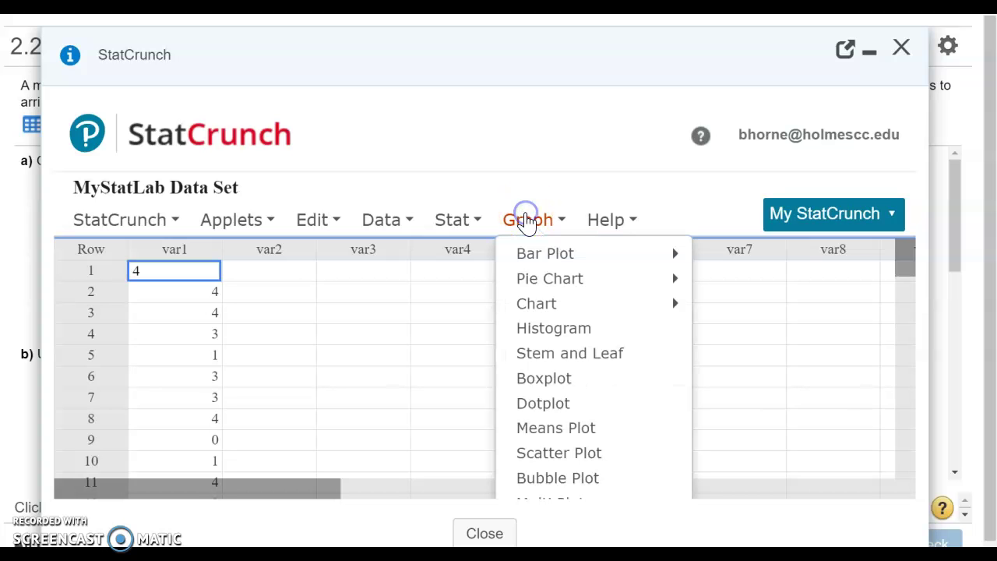
left_click(575, 333)
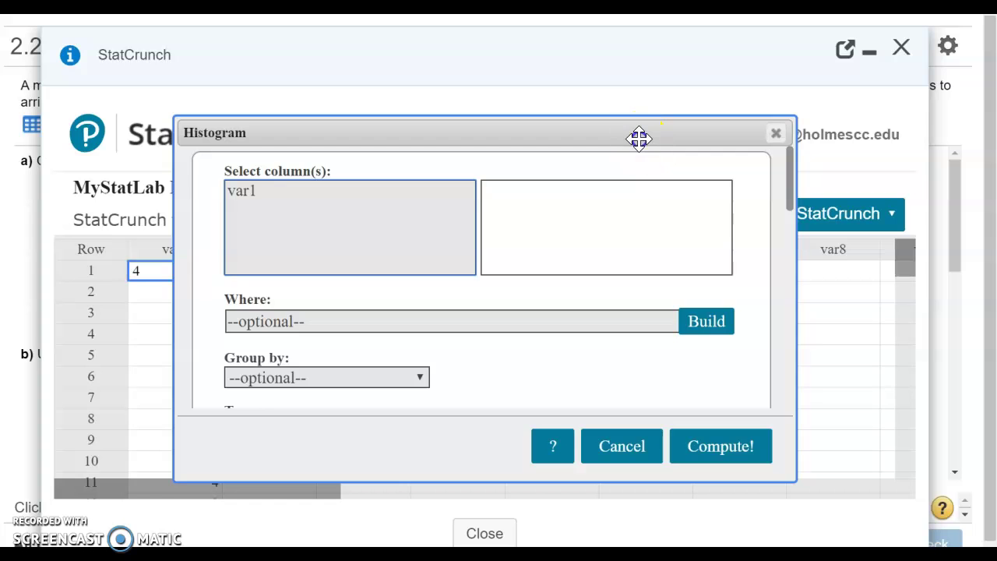
left_click_drag(640, 137, 656, 100)
left_click_drag(563, 121, 534, 106)
left_click_drag(598, 45, 600, 45)
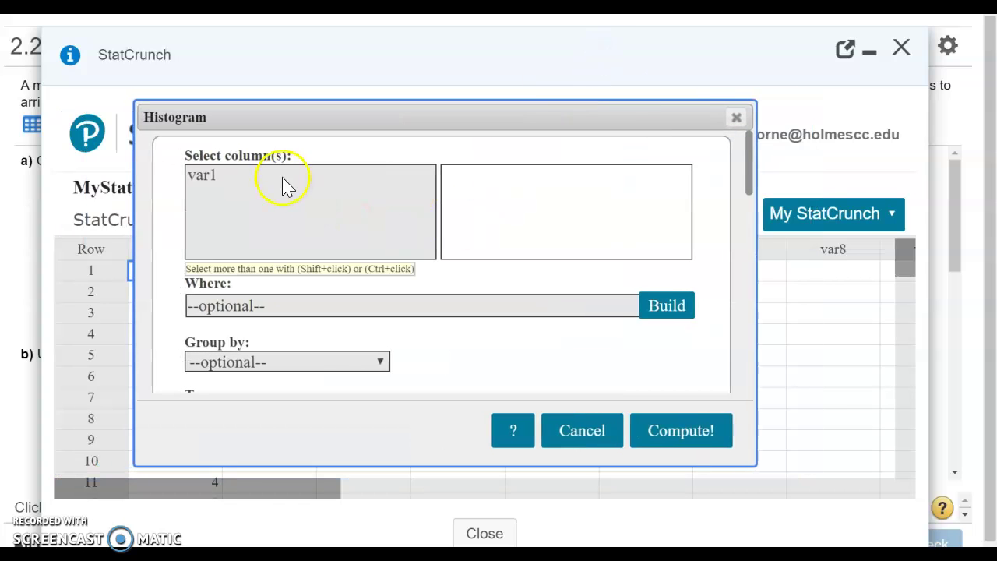
left_click(211, 179)
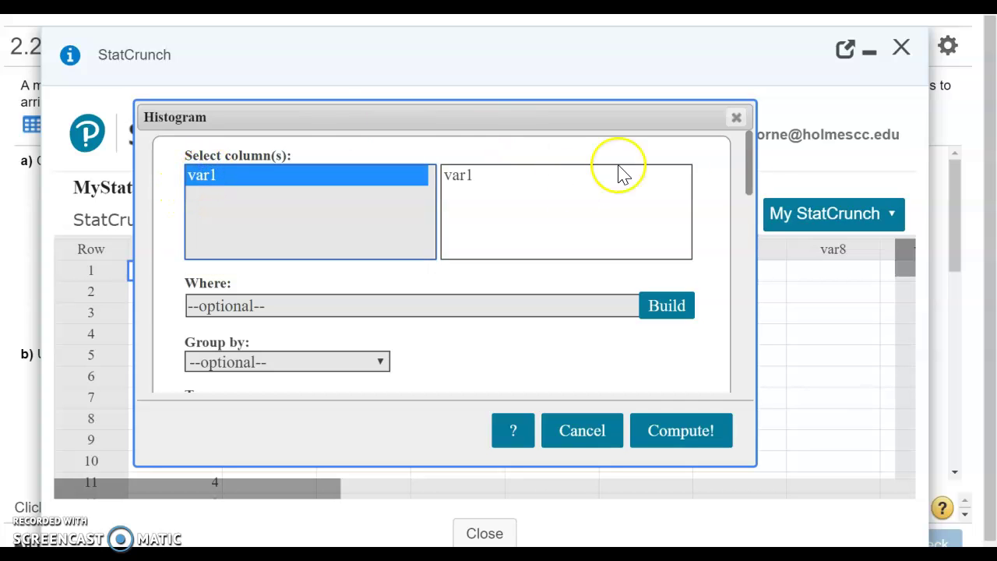
- Set the histogram's bins to start at 0 with a width of 1, and compute the graph
left_click_drag(753, 171, 768, 224)
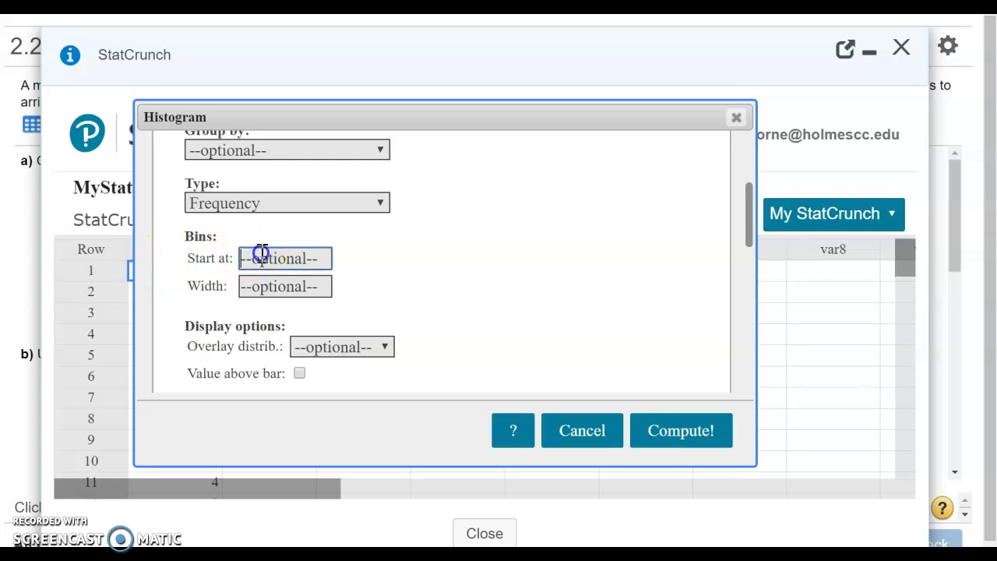
left_click_drag(326, 55, 399, 69)
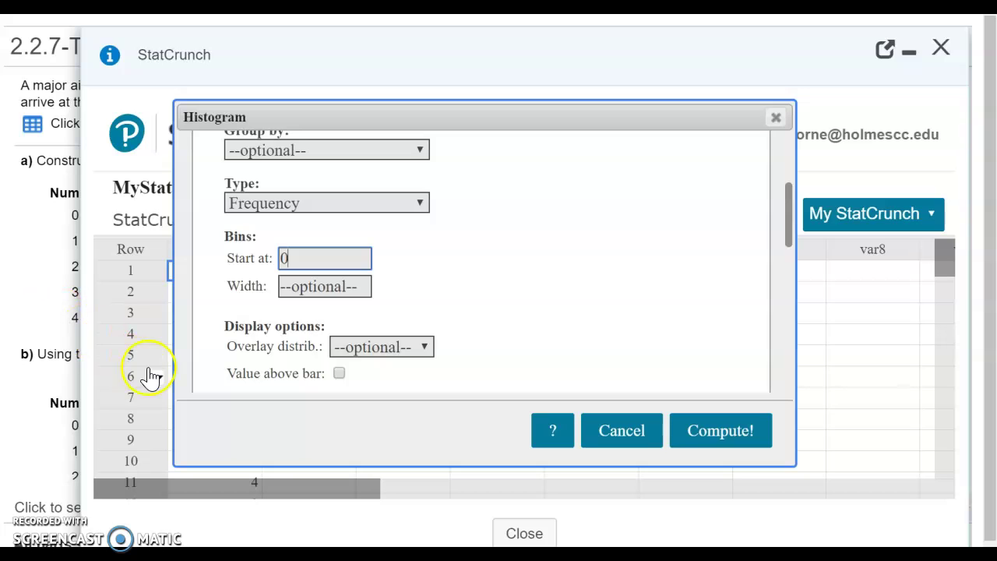
left_click(296, 287)
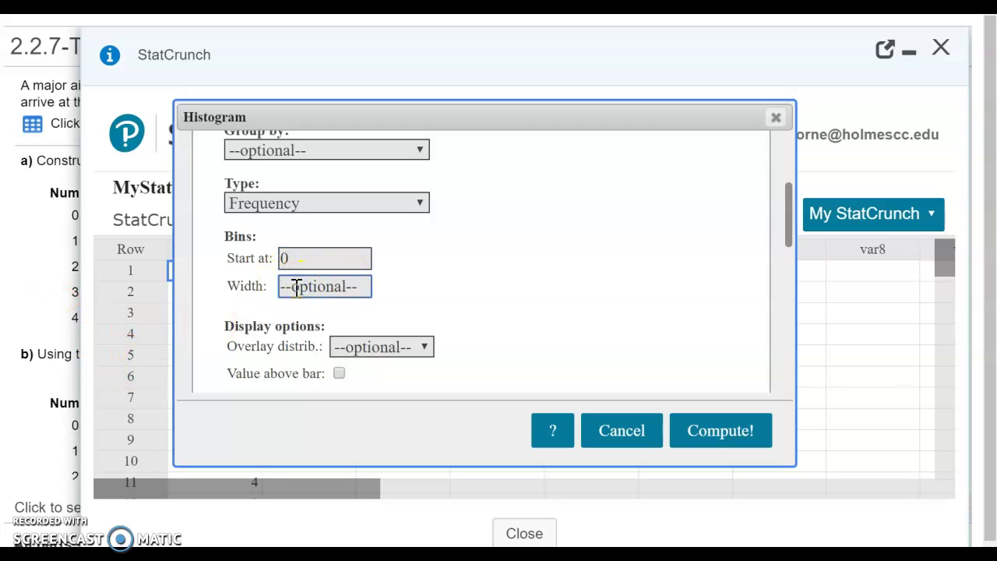
left_click(272, 257)
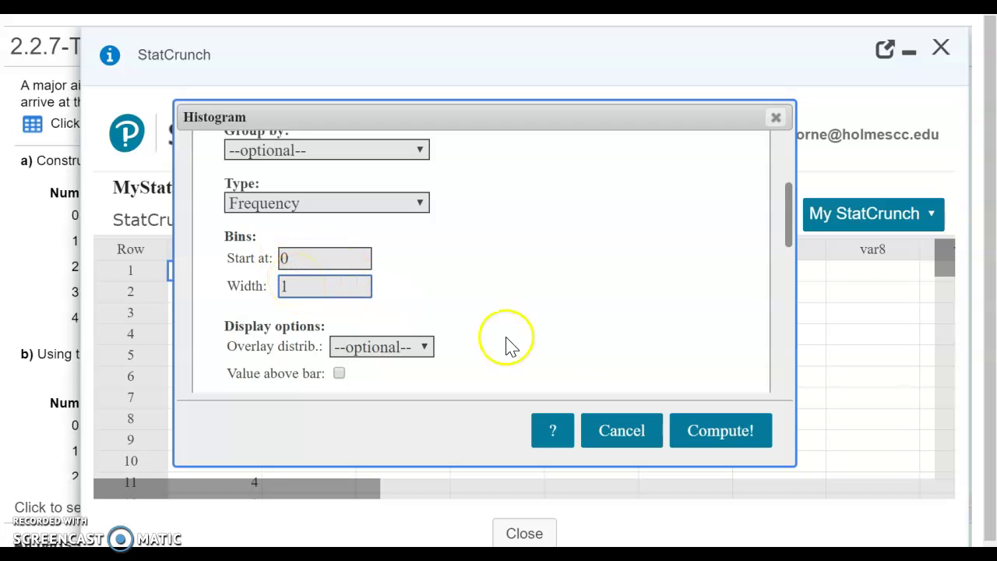
mouse_move(786, 212)
left_mouse_down()
mouse_move(792, 161)
mouse_move(787, 269)
mouse_move(787, 229)
left_mouse_up()
left_click_drag(783, 273, 782, 244)
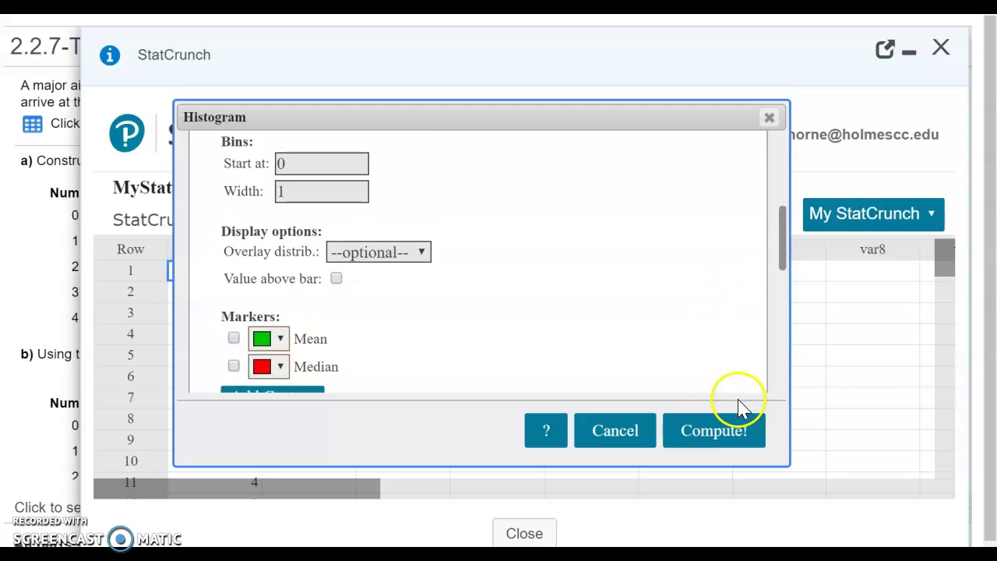
left_click(715, 431)
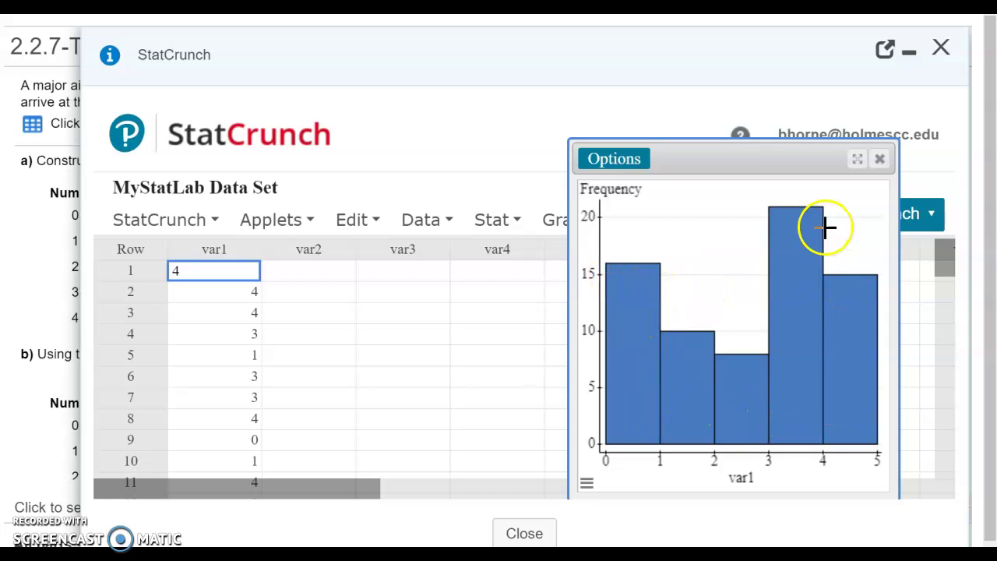
- Inspect the frequency of each histogram bar, and close StatCrunch and the no-shows data table
mouse_move(638, 285)
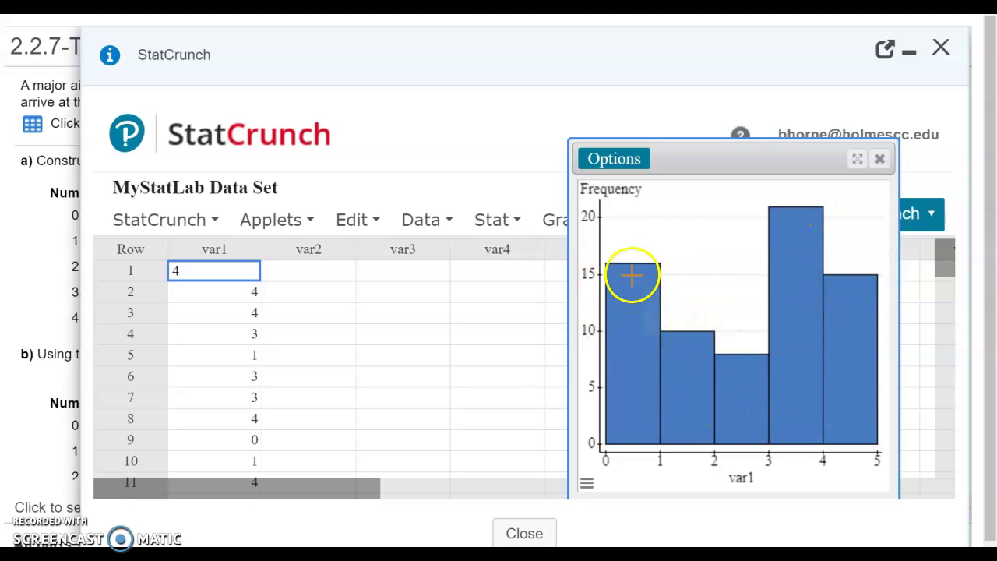
mouse_move(690, 401)
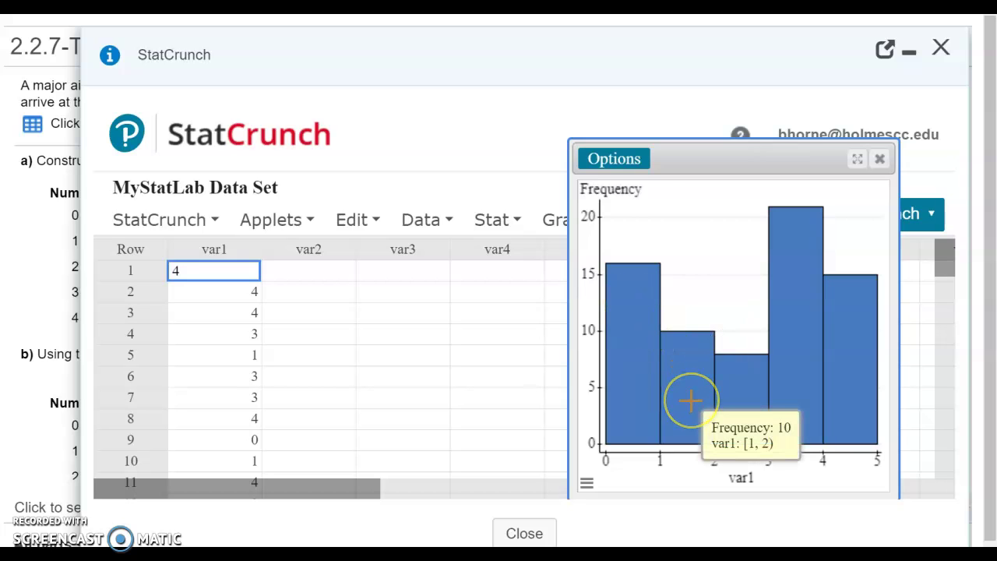
left_click(741, 406)
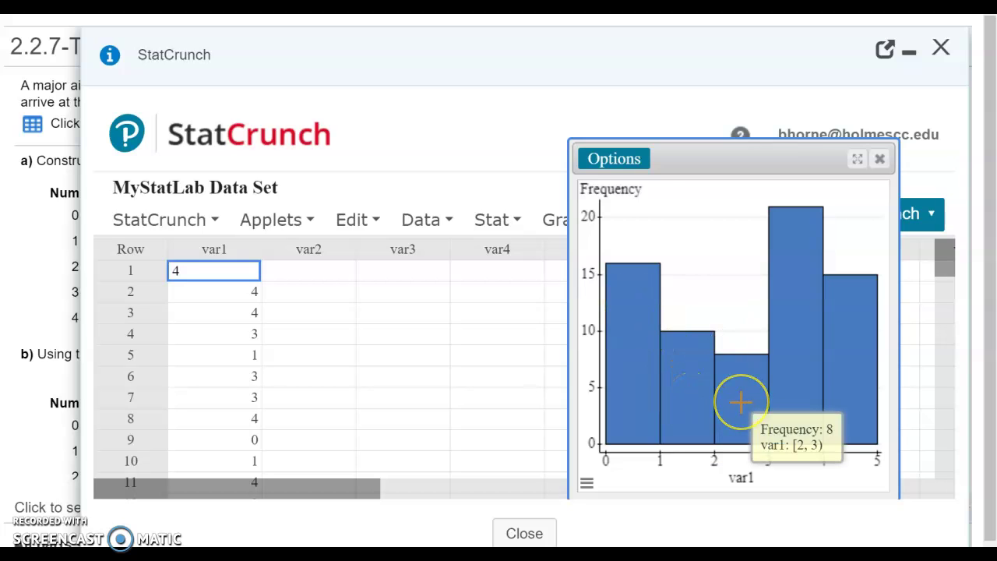
left_click(802, 349)
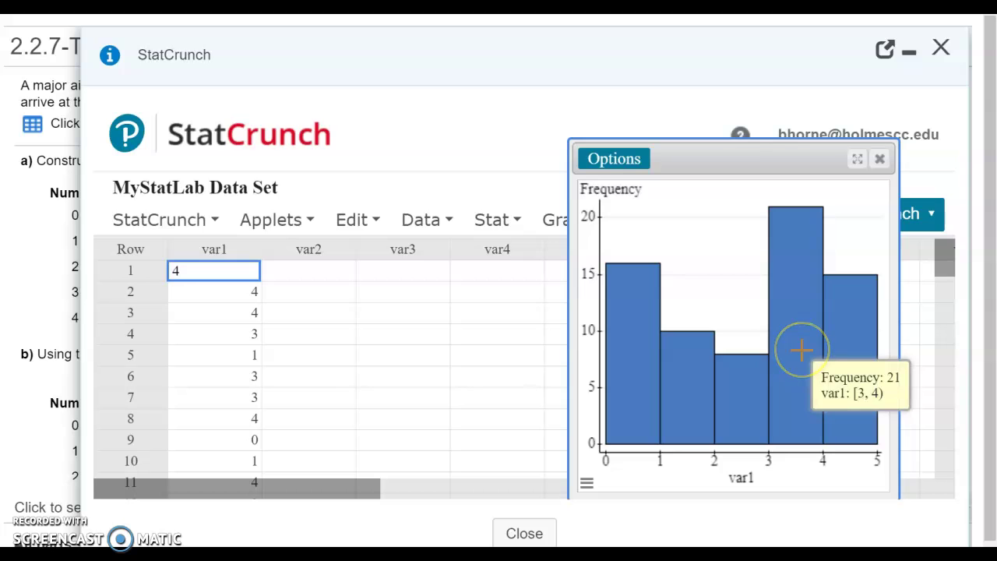
left_click(863, 321)
mouse_move(861, 319)
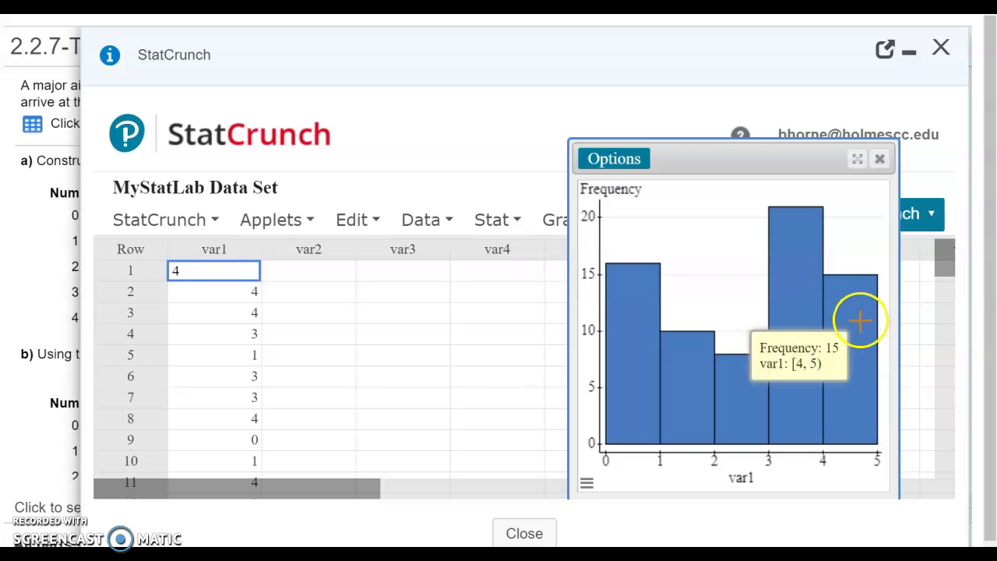
left_click(941, 49)
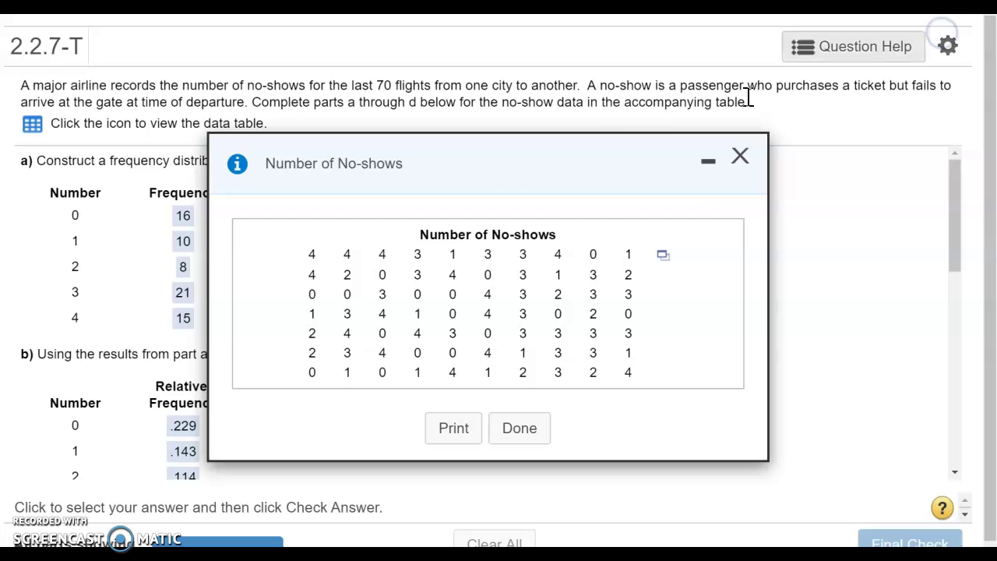
left_click(736, 157)
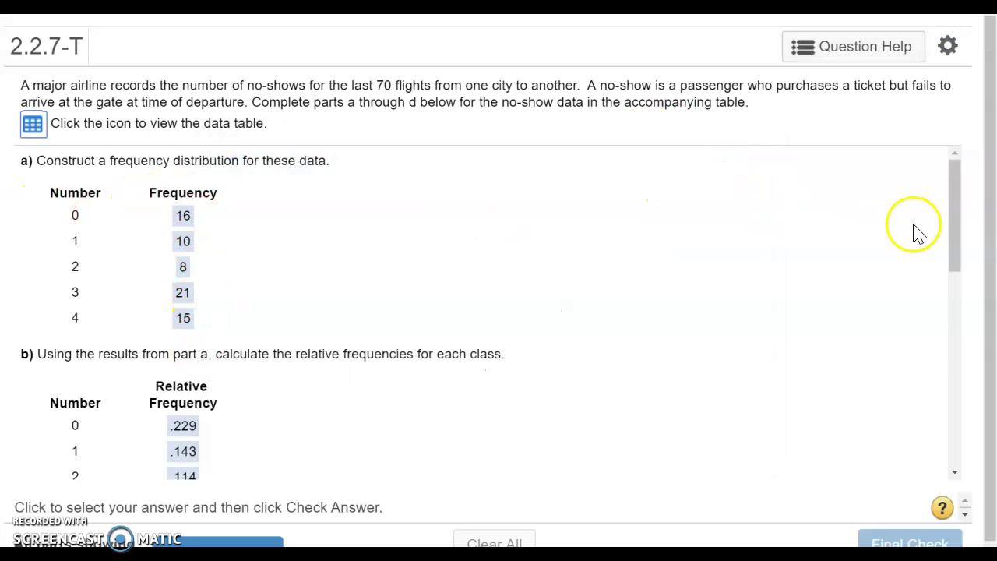
- Go to part d of the question and magnify the histogram of answer option C
left_click_drag(959, 246, 962, 463)
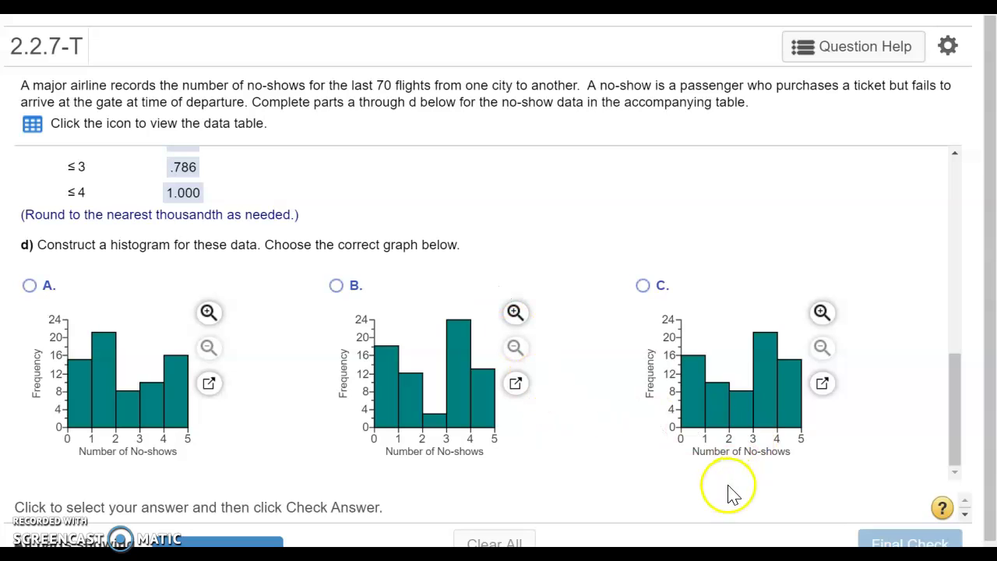
mouse_move(956, 439)
left_mouse_down()
mouse_move(964, 199)
mouse_move(962, 457)
left_mouse_up()
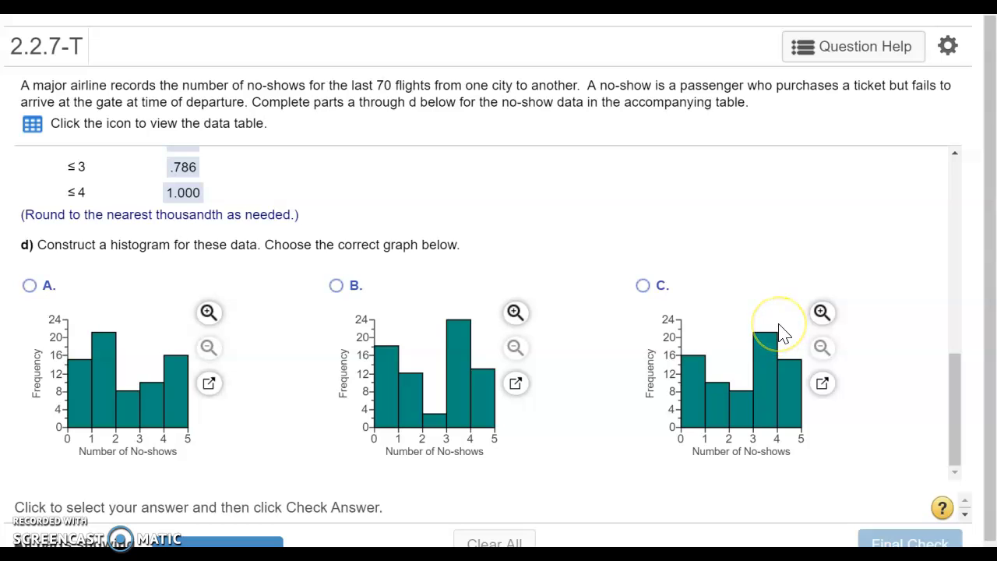
left_click(821, 315)
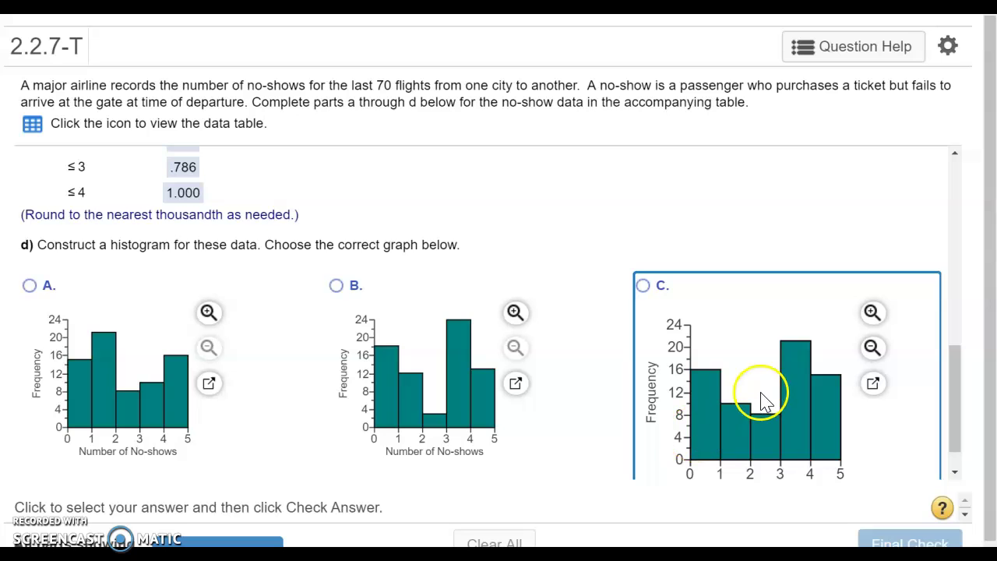
scroll(798, 359, "down", 1)
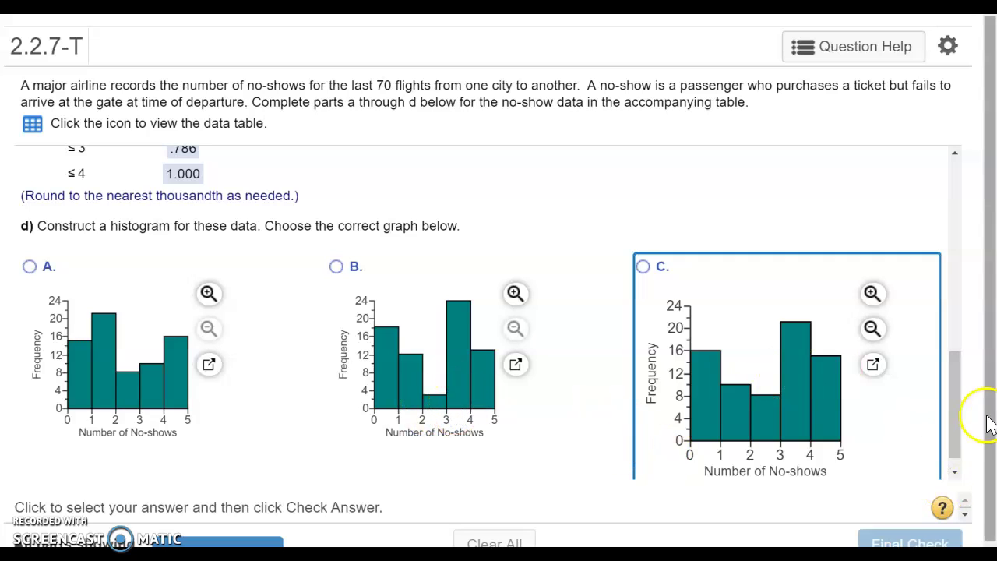
scroll(965, 446, "down", 1)
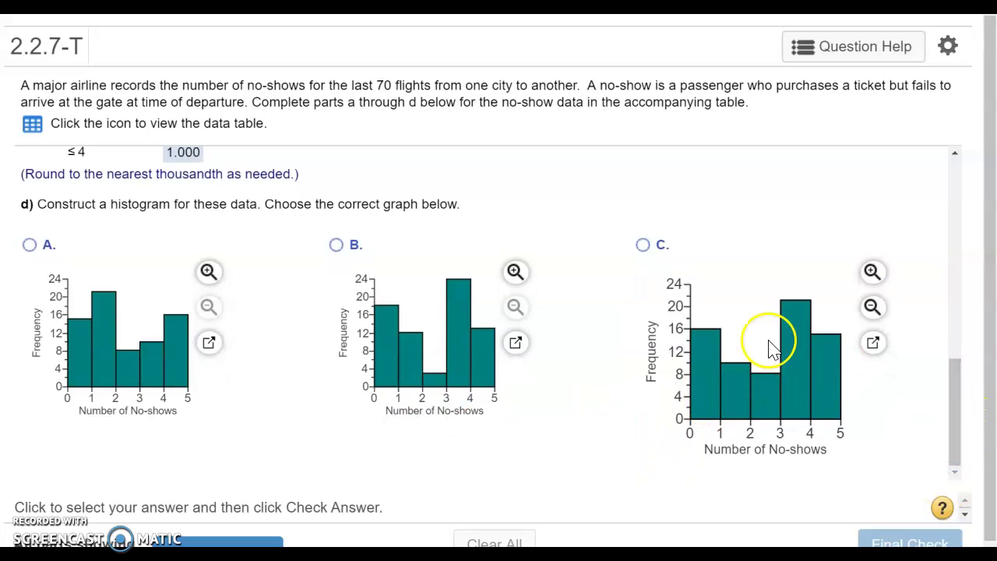
- Check option C's histogram in a separate enlarged view, and select C as the answer to part d
left_click(873, 345)
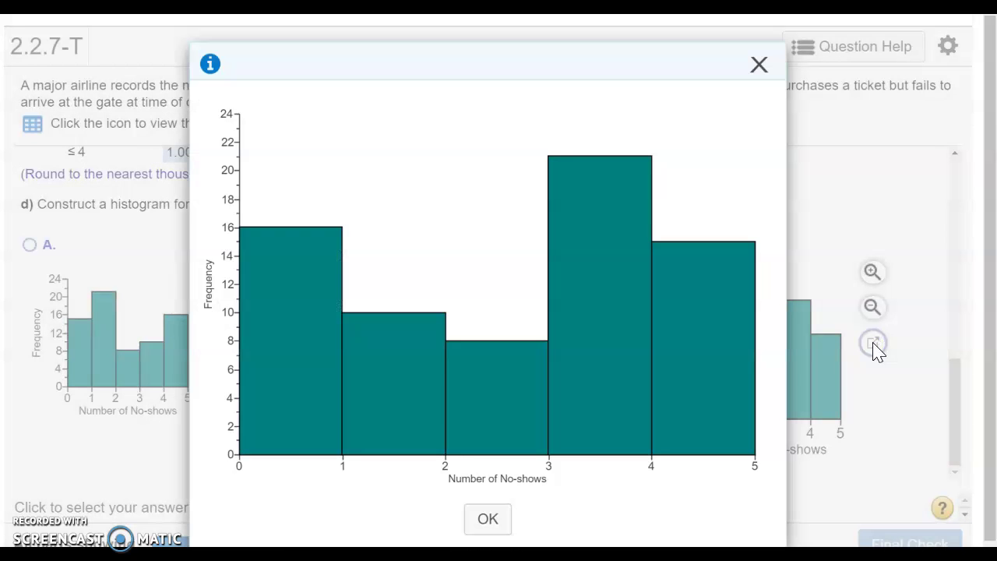
right_click(427, 393)
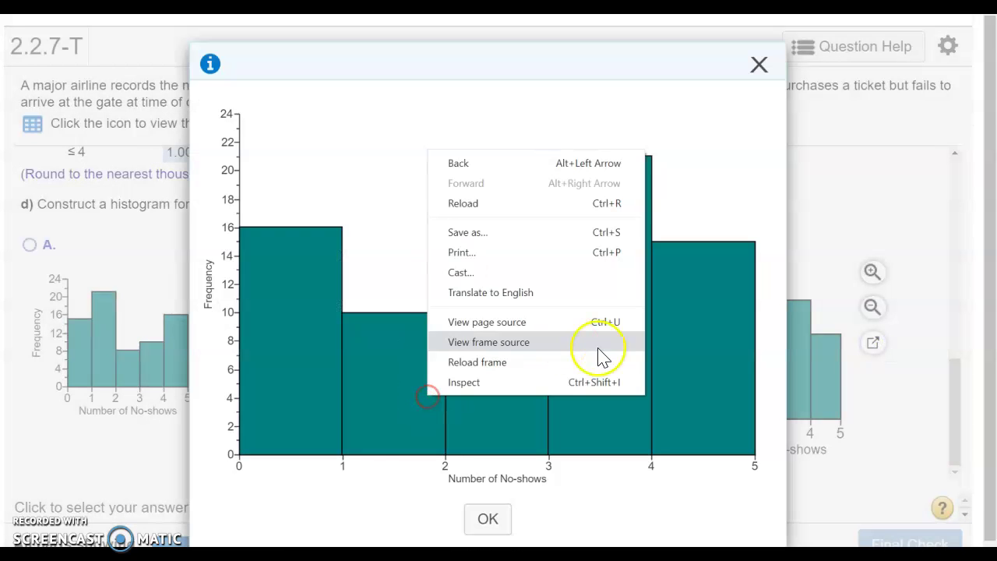
scroll(223, 350, "down", 1)
left_click(307, 143)
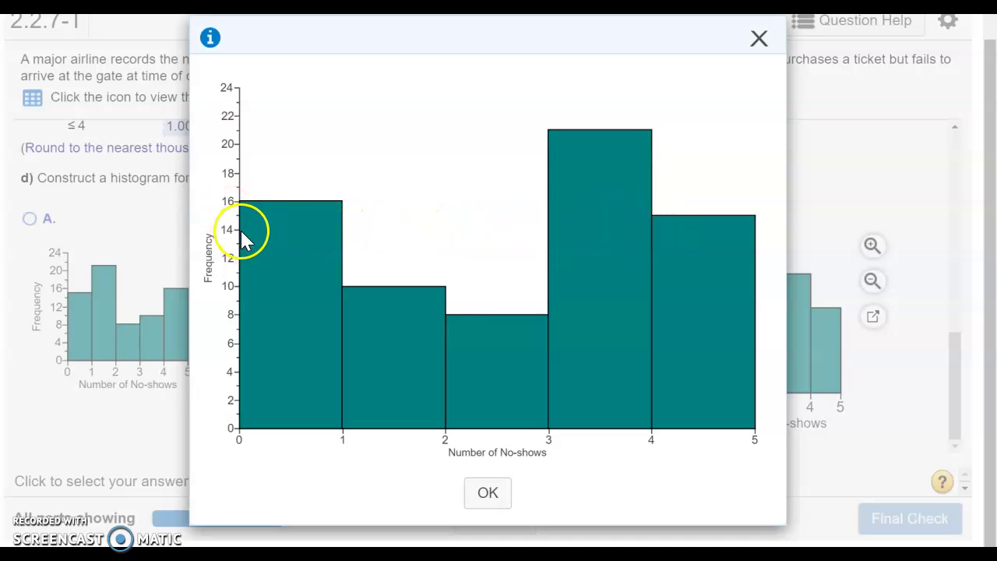
left_click(757, 43)
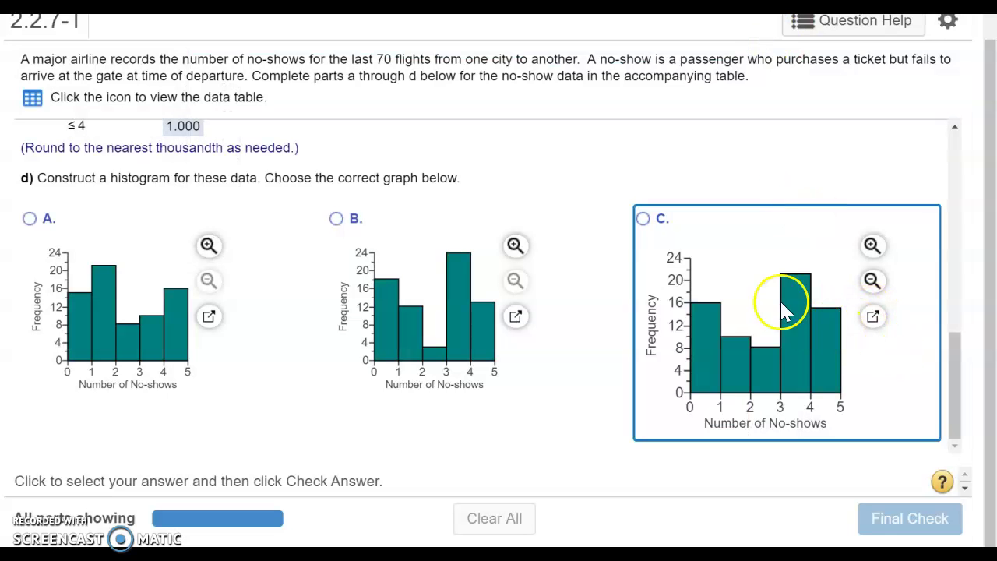
left_click(644, 220)
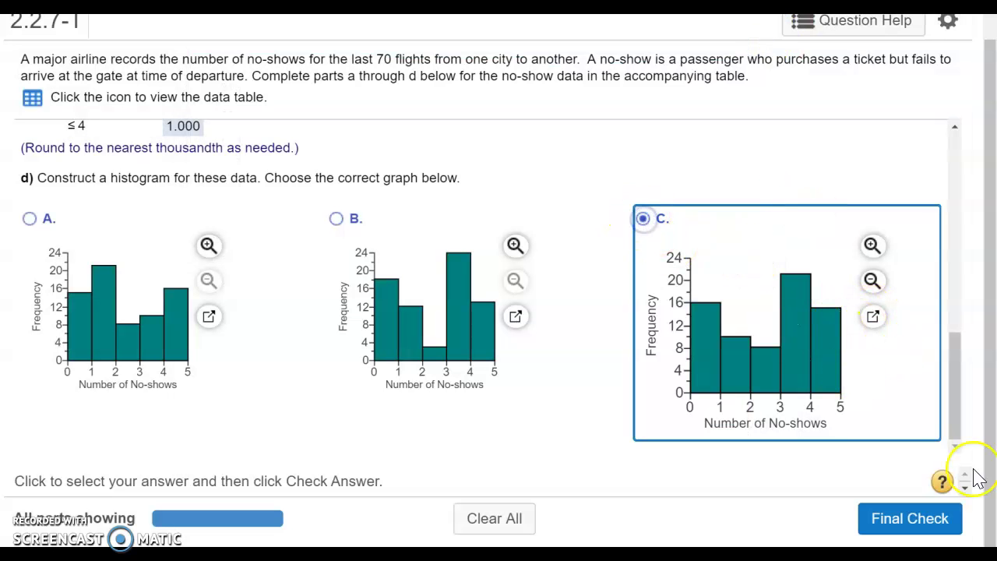
- Review the frequency distribution in part a against the histogram selected in part d
triple_click(940, 400)
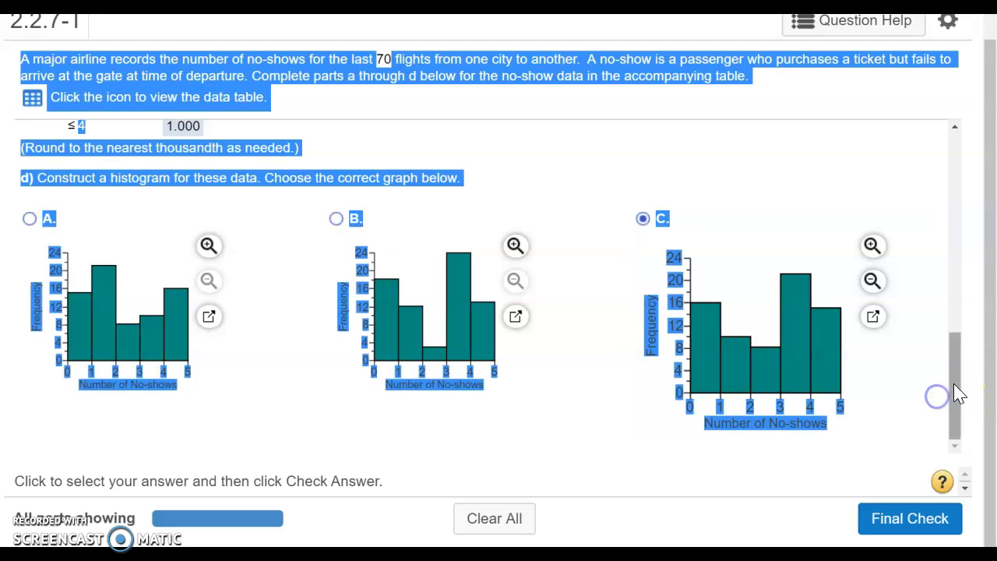
left_click(901, 148)
left_click_drag(957, 382, 930, 210)
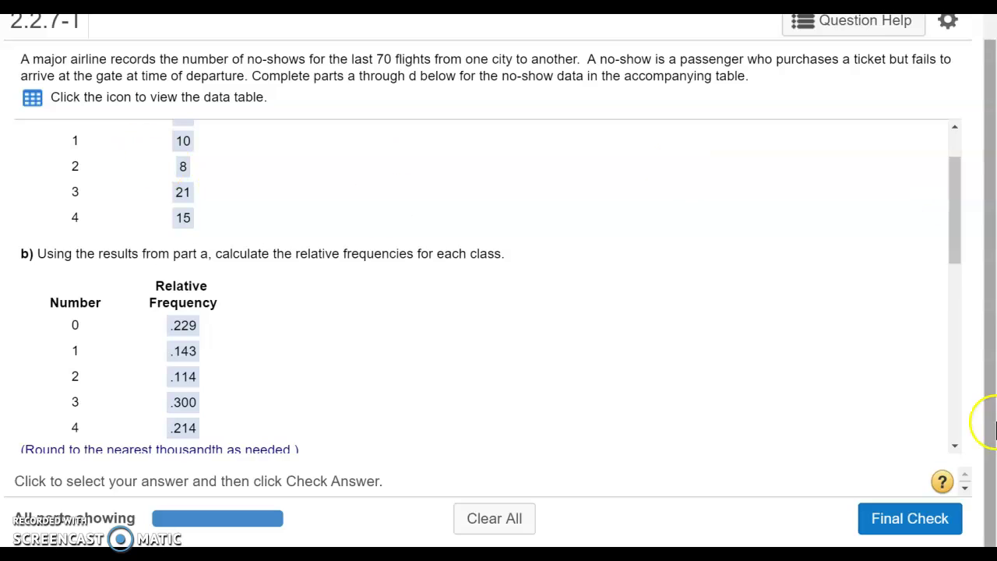
scroll(953, 241, "up", 1)
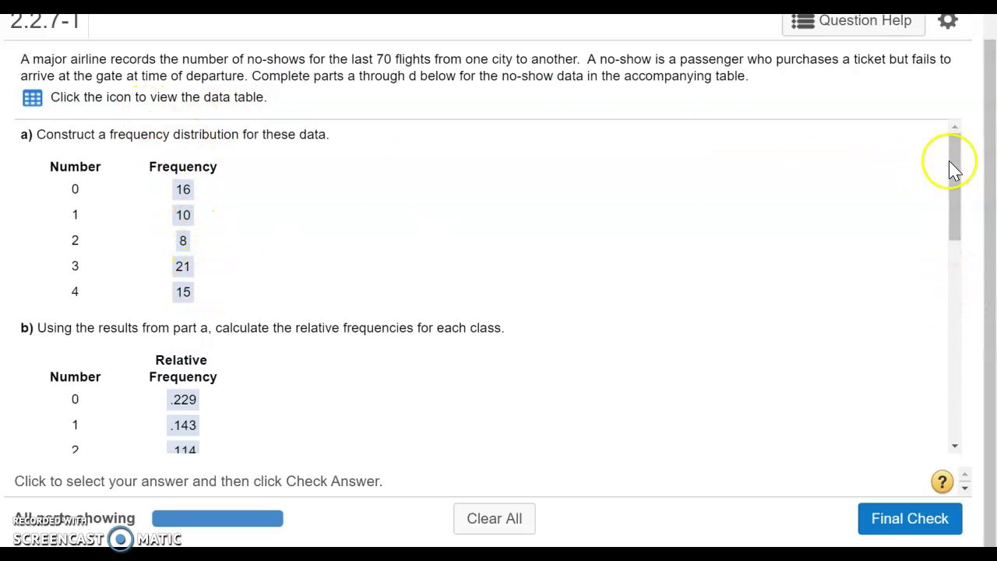
left_click_drag(956, 185, 960, 406)
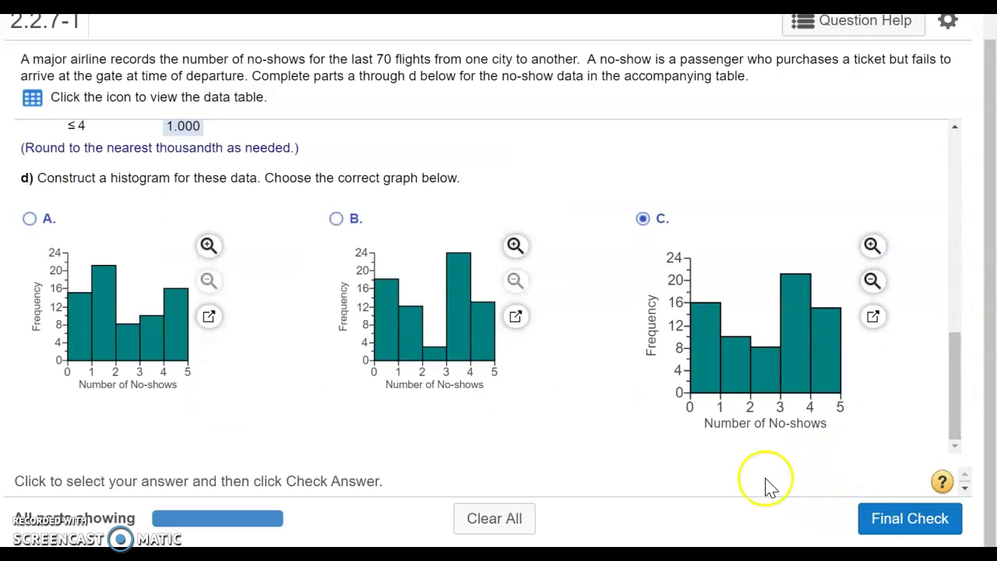